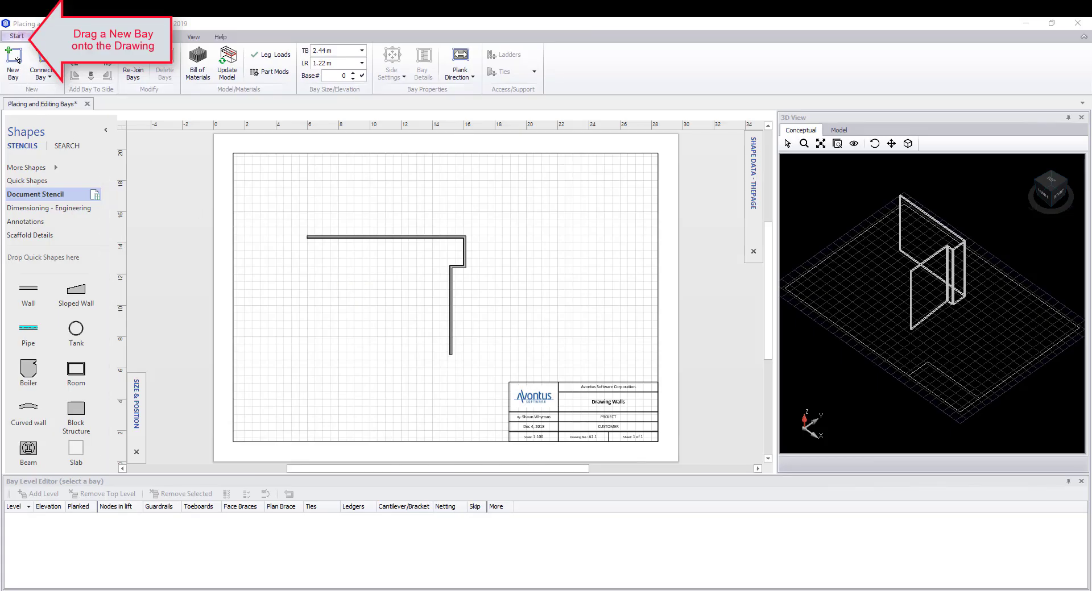
Place a new 2.44 m by 1.22 m scaffold bay just above the start of the long horizontal wall.
mouse_move(16, 59)
left_mouse_down()
mouse_move(307, 238)
mouse_move(302, 226)
left_mouse_up()
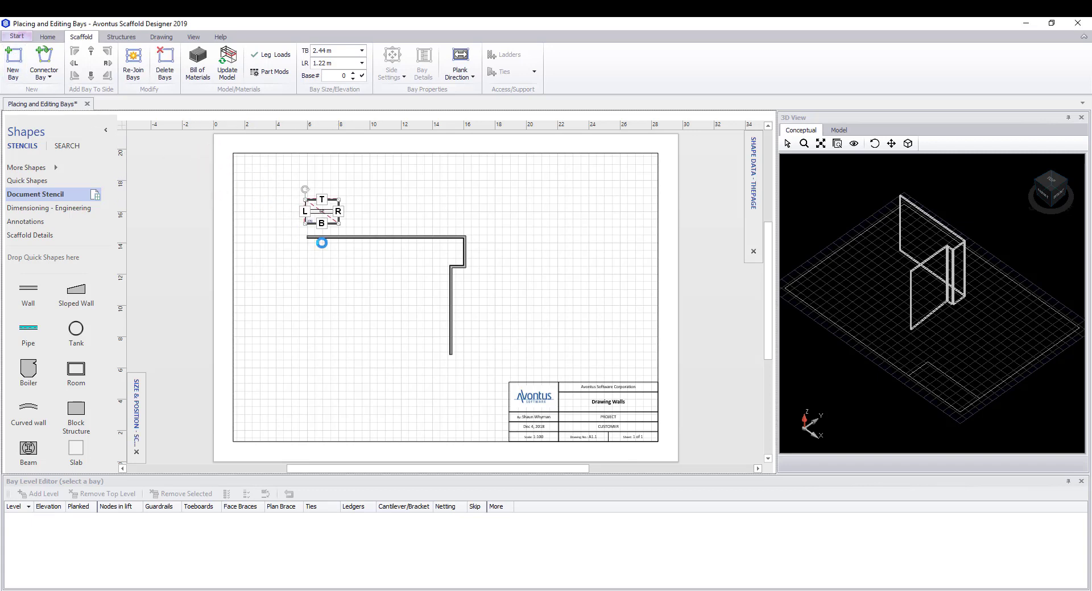
scroll(291, 233, "up", 5, "ctrl")
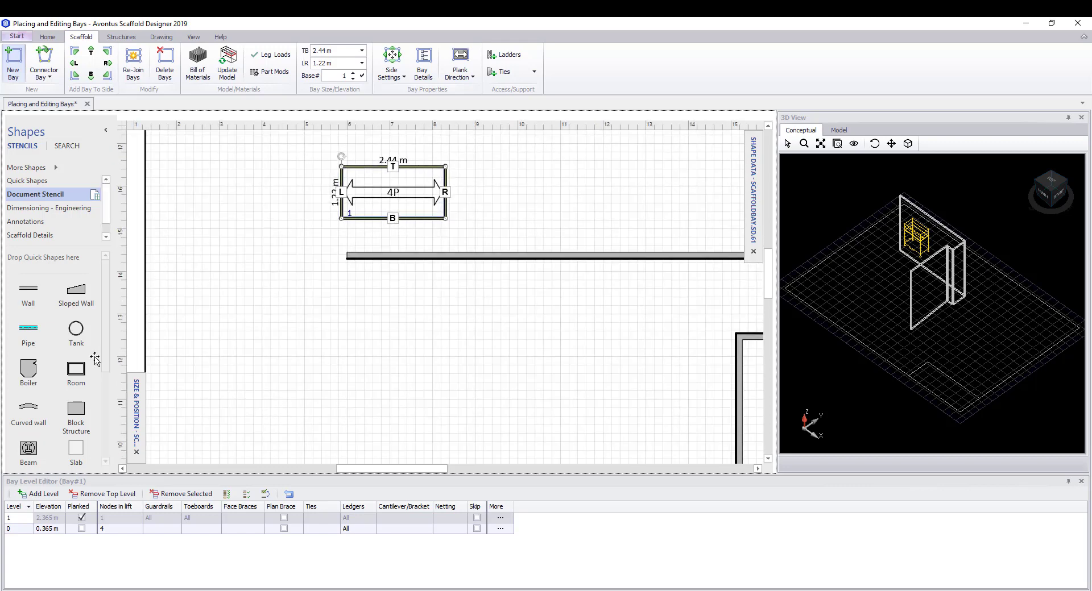
Add a vertical dimension from the wall's upper-left corner to the bay's lower-left corner.
scroll(102, 411, "down", 2)
scroll(102, 412, "down", 2)
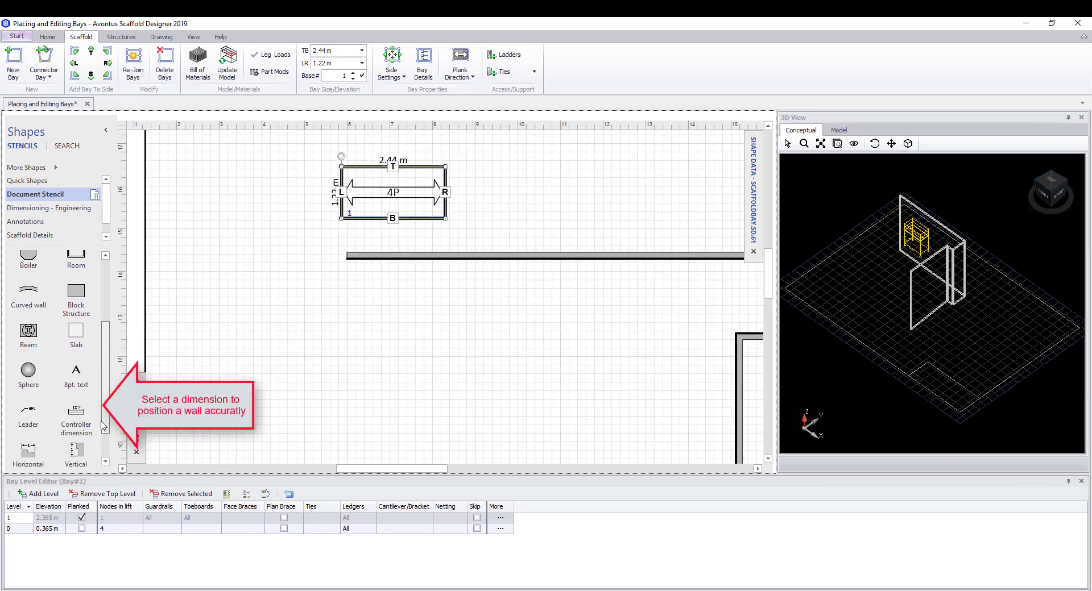
left_click_drag(77, 431, 338, 253)
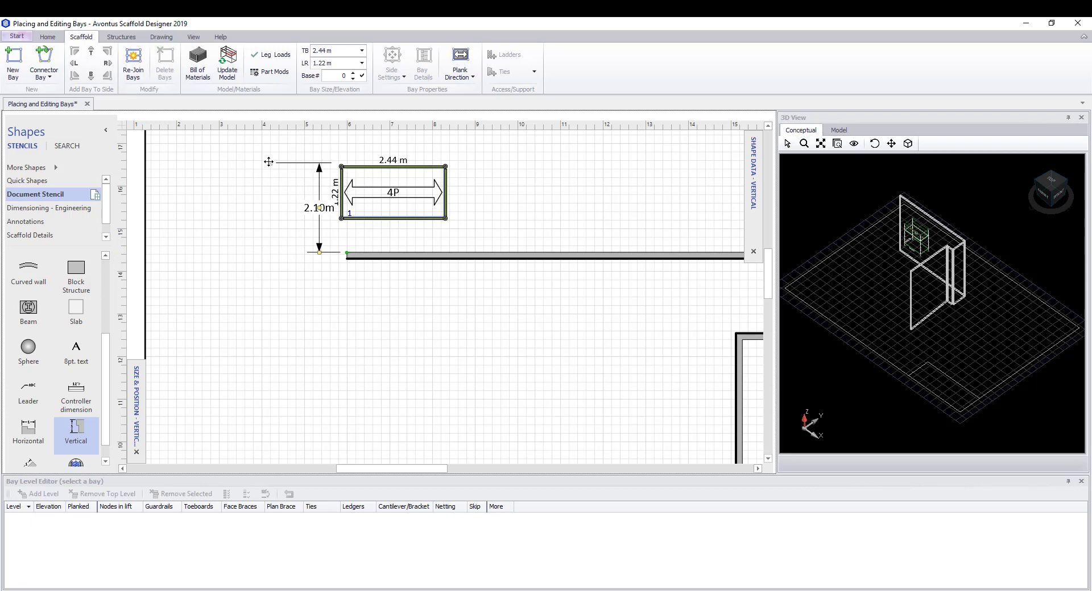
left_click_drag(268, 162, 339, 221)
scroll(430, 190, "up", 2, "ctrl")
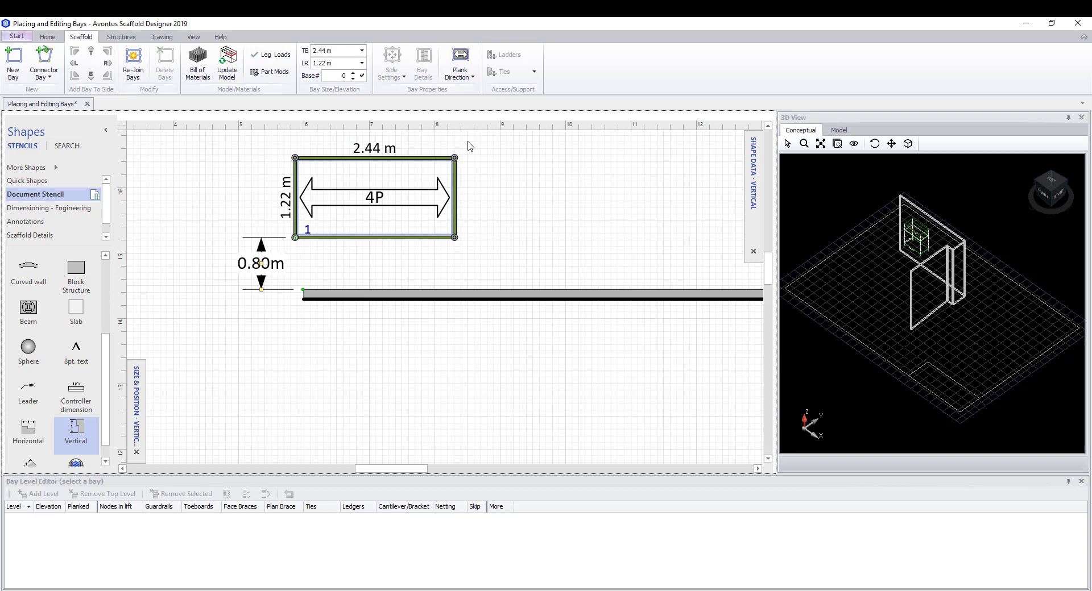
left_click_drag(476, 144, 215, 254)
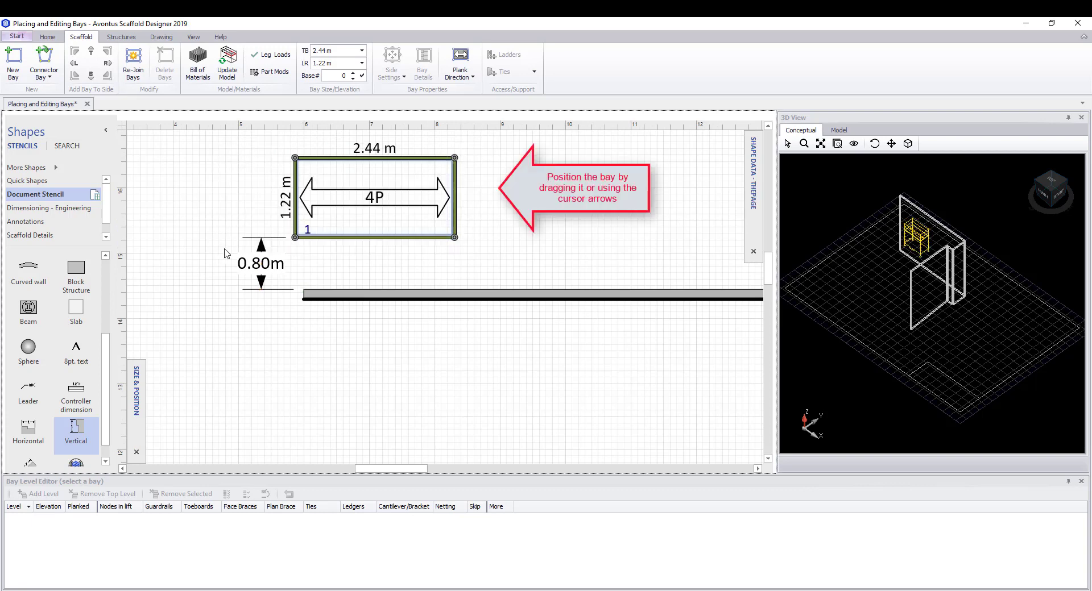
Move the bay so it lines up with the wall's left end and sits 0.30 m from the wall.
left_click_drag(357, 235, 368, 264)
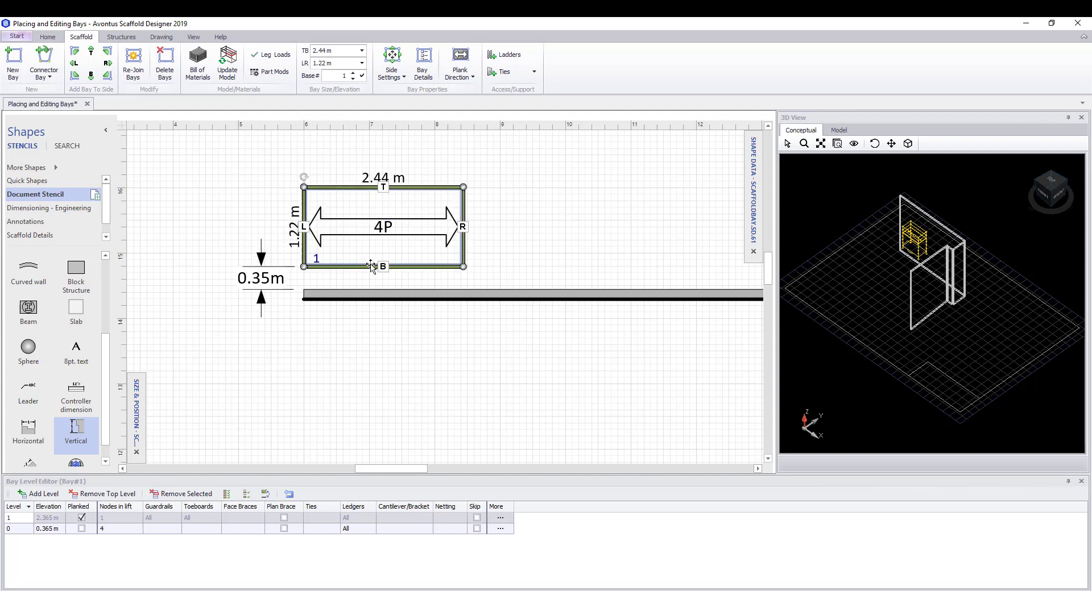
key("Down")
key("Down")
key("Down")
key("Down")
key("Down")
key("Down")
key("Down")
key("Down")
key("Down")
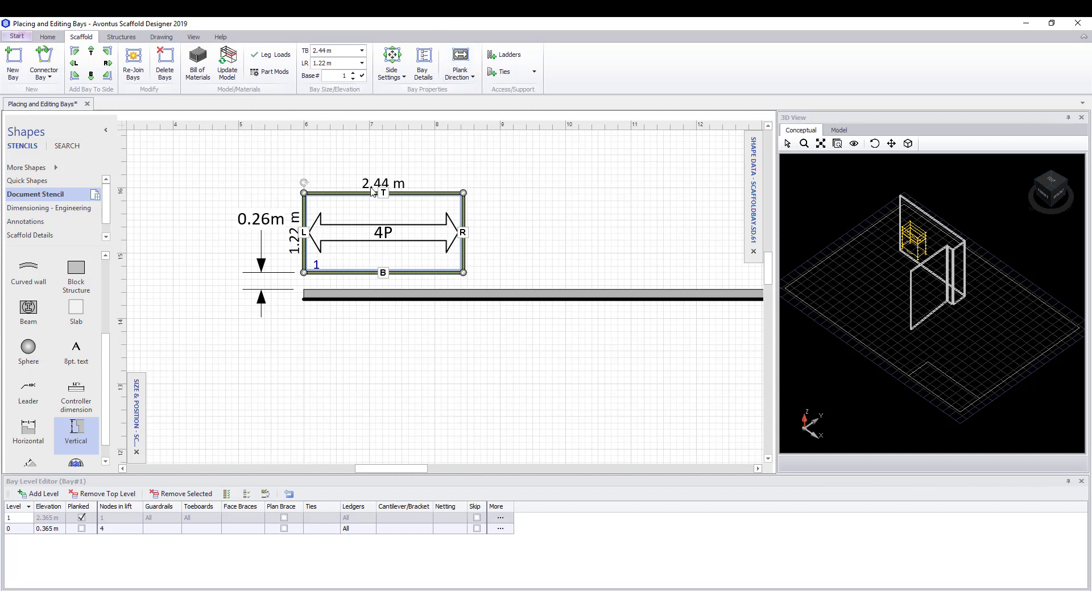
scroll(365, 238, "up", 3, "ctrl")
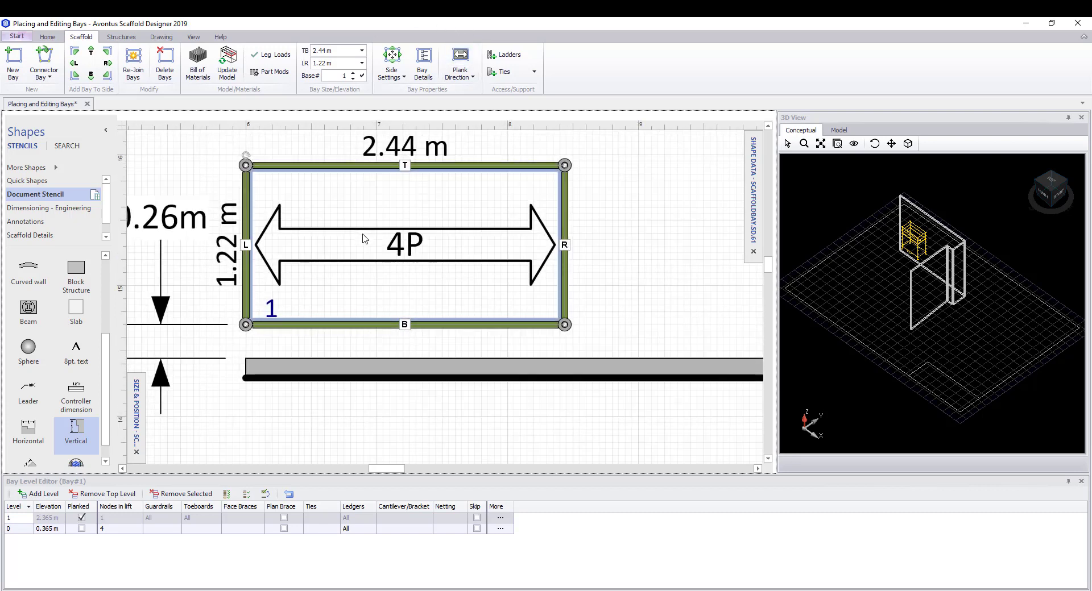
key("Up")
key("Up")
key("Up")
key("Up")
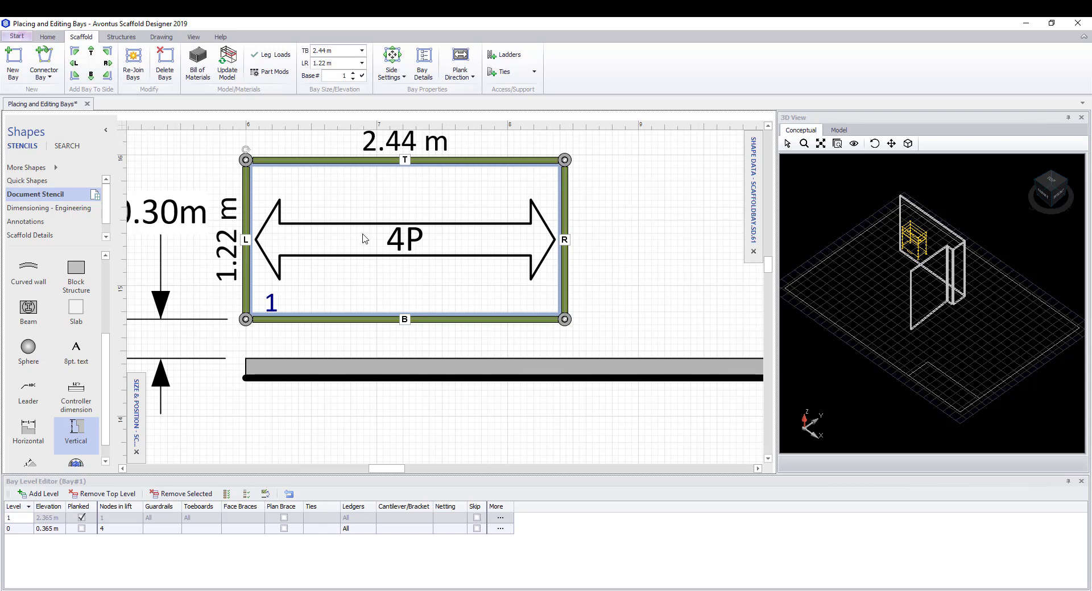
Delete the vertical dimension between the bay and the wall.
left_click(189, 215)
key("Delete")
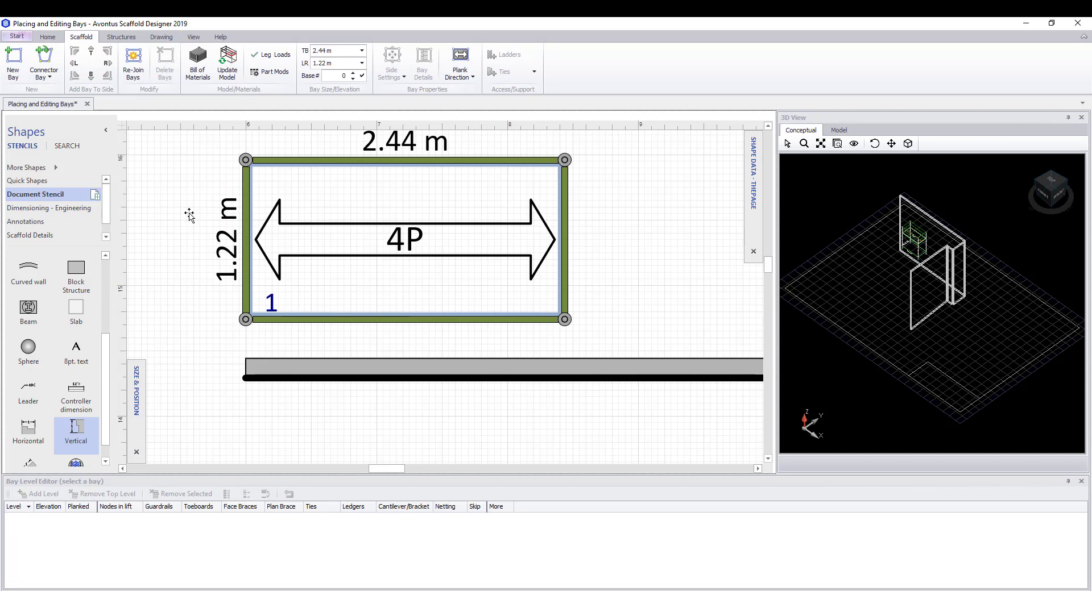
scroll(455, 227, "down", 2, "ctrl")
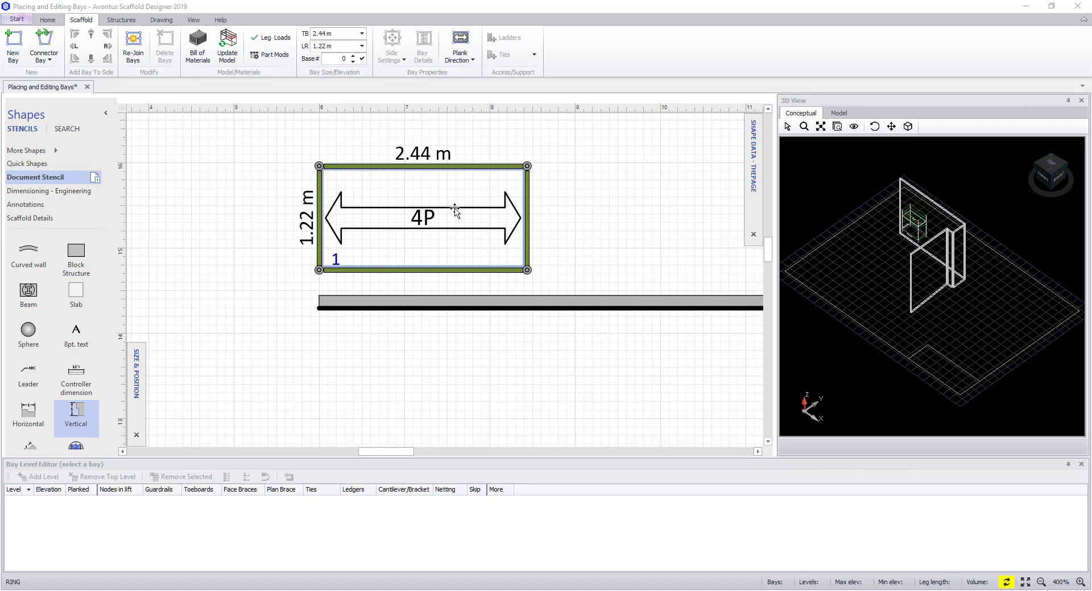
Select the bay by its top side, reselect it by its right side, and clear the selection each time.
left_click(453, 168)
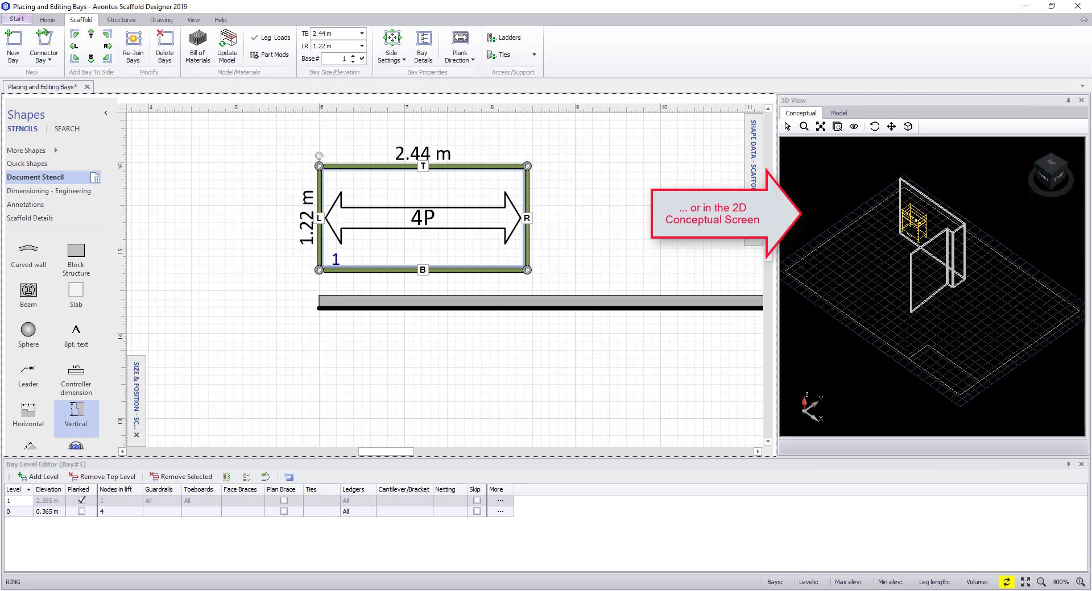
left_click(597, 227)
left_click(529, 213)
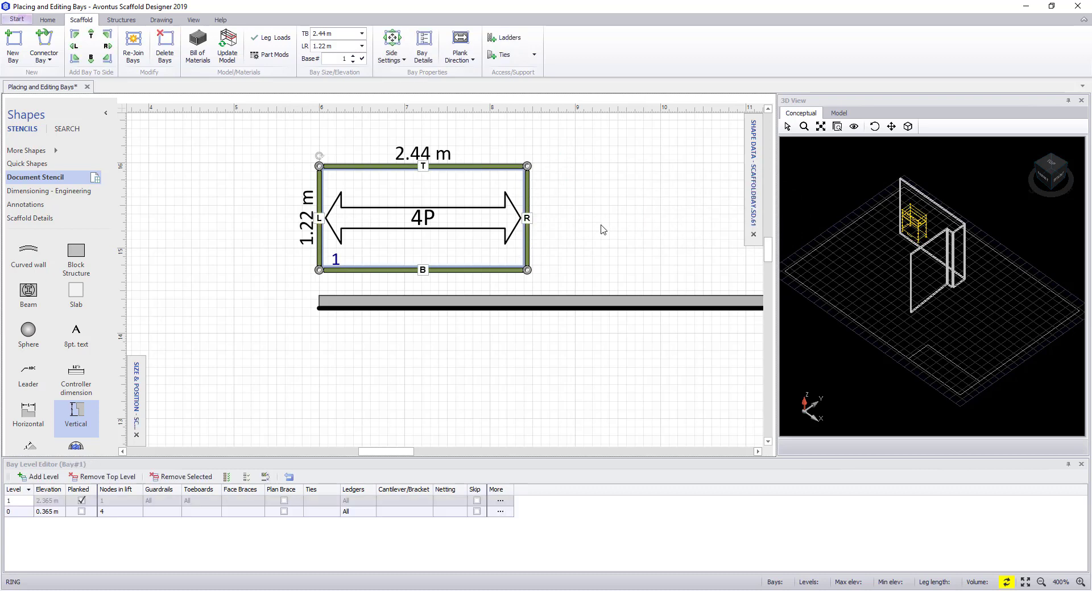
left_click(602, 230)
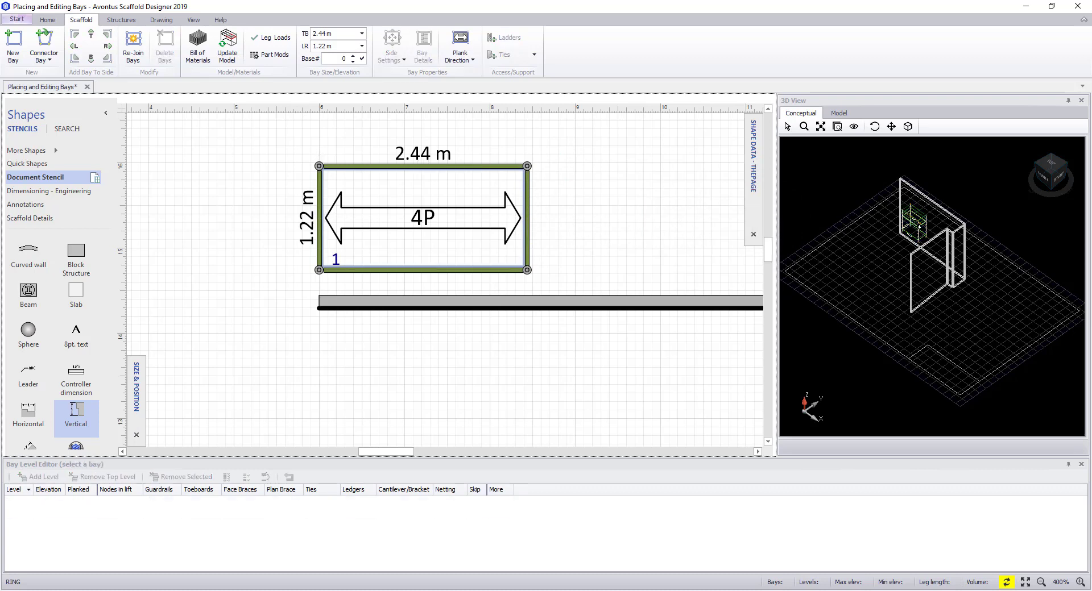
Select the bay in the 3D view and set its top/bottom (TB) length to 2.57 m.
left_click(918, 227)
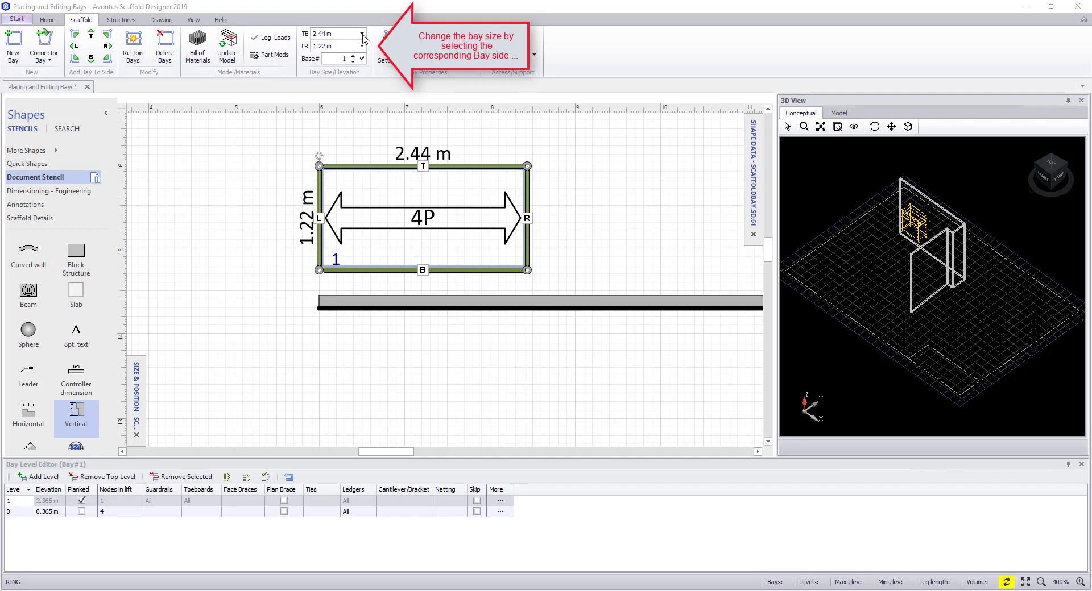
left_click(362, 34)
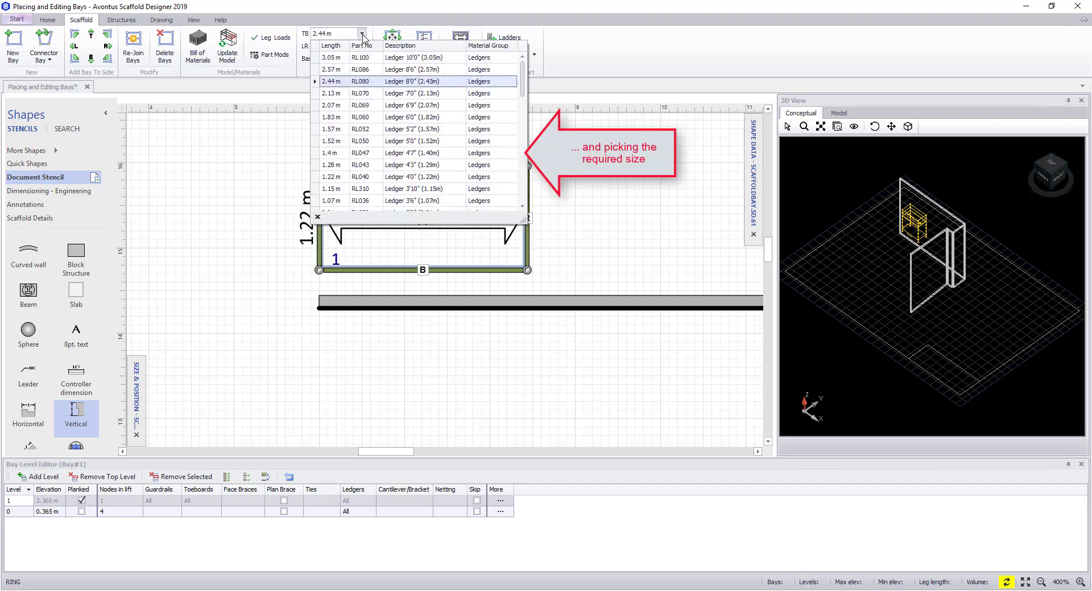
left_click(357, 71)
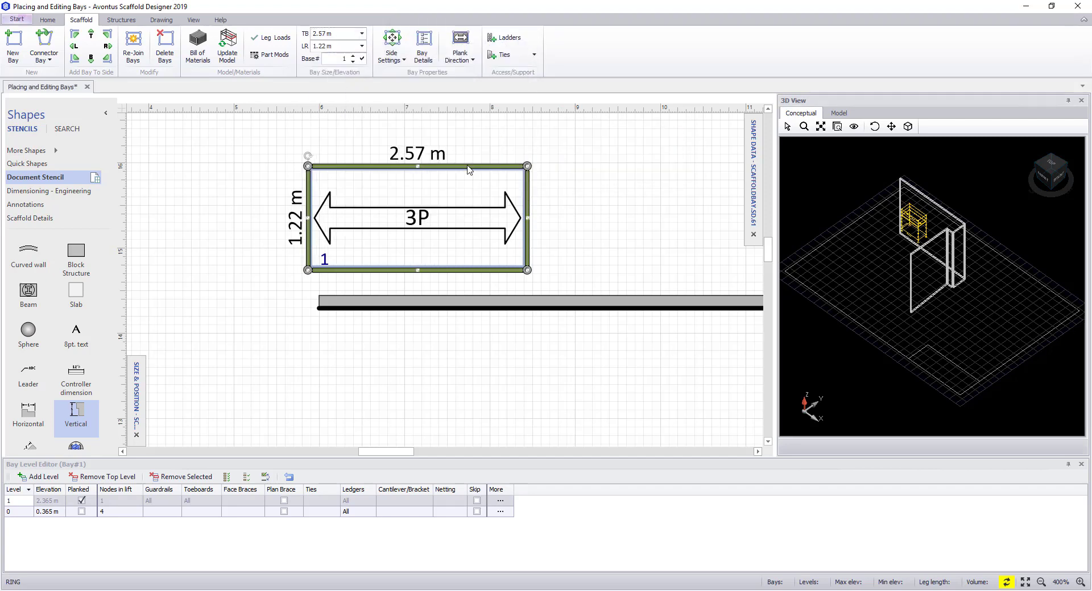
left_click(630, 229)
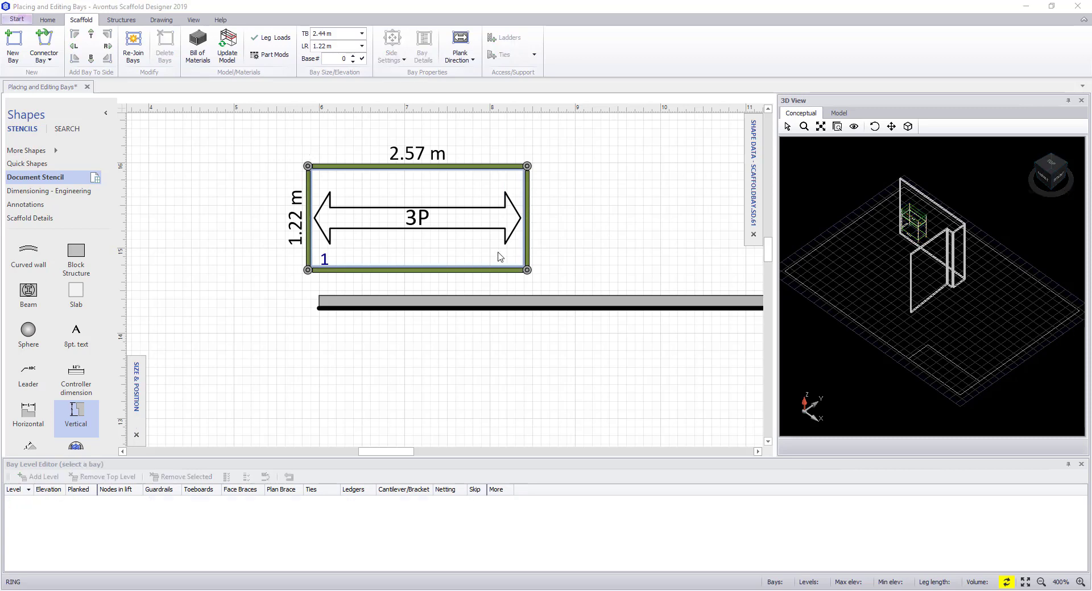
Delete the 2.57 m bay from the drawing.
left_click(527, 221)
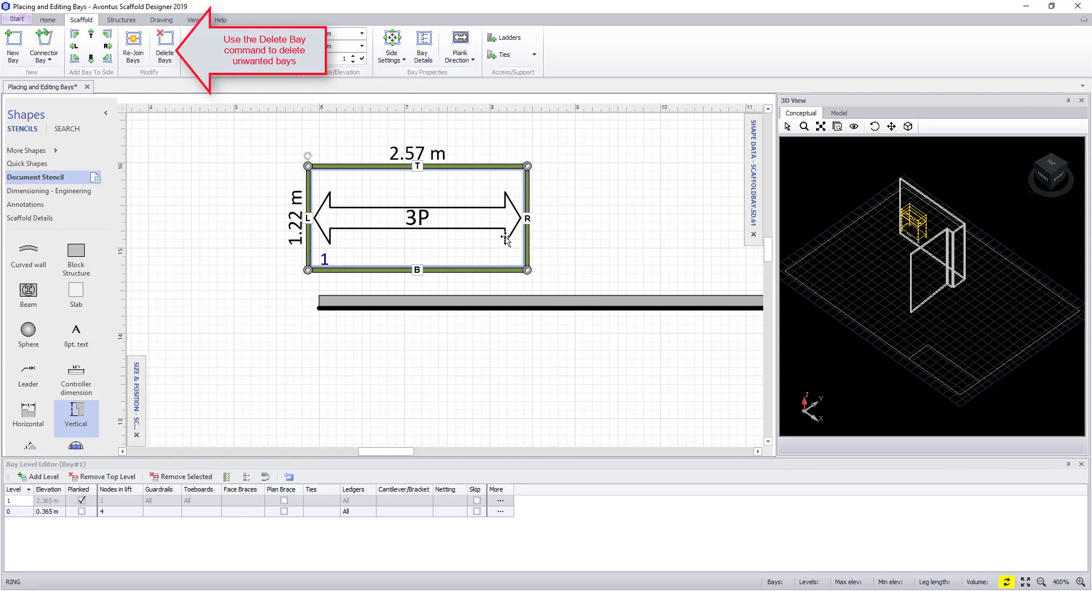
left_click(172, 48)
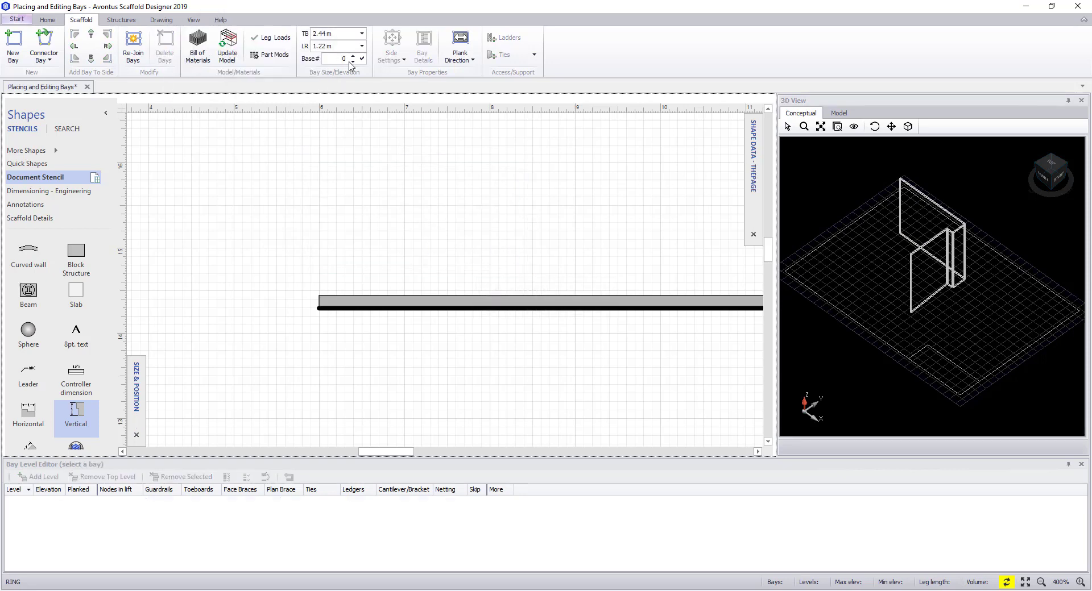
Preset the TB bay size to 2.57 m and place a new bay above the wall's left end.
left_click(361, 34)
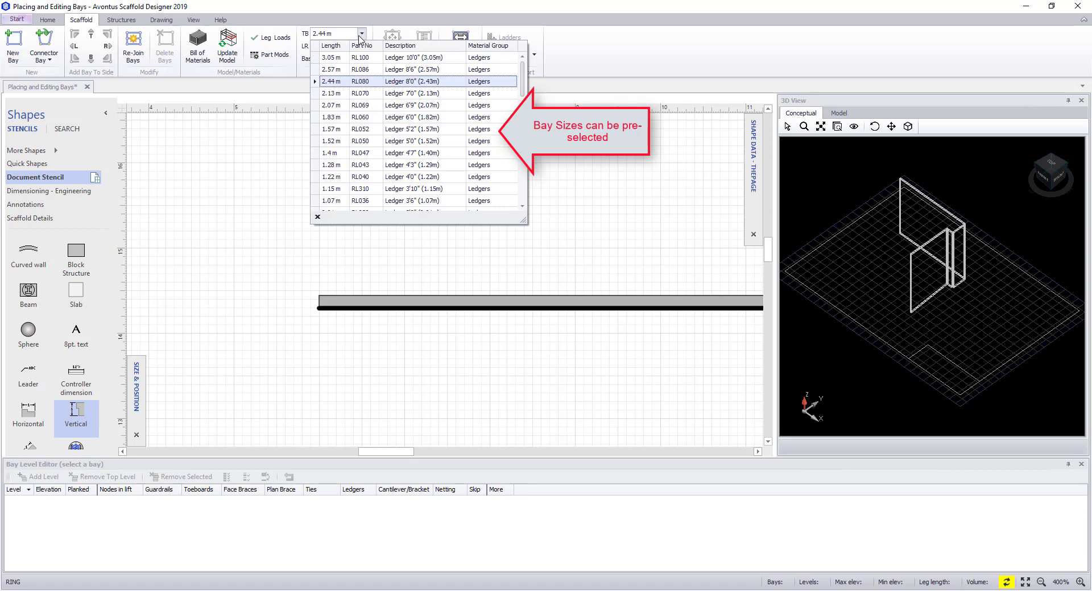
left_click(348, 70)
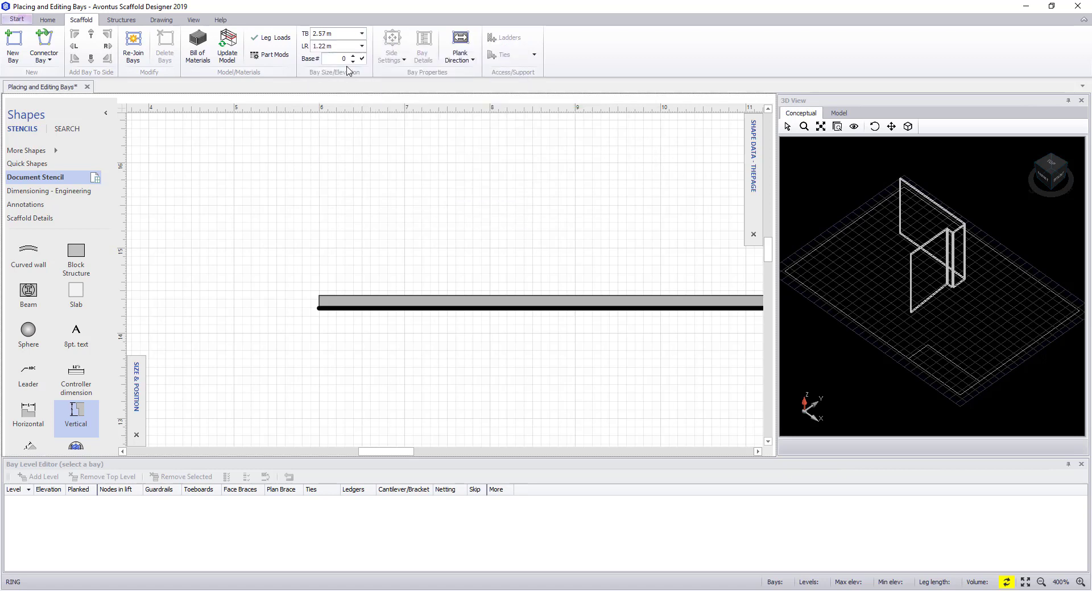
left_click_drag(16, 44, 323, 274)
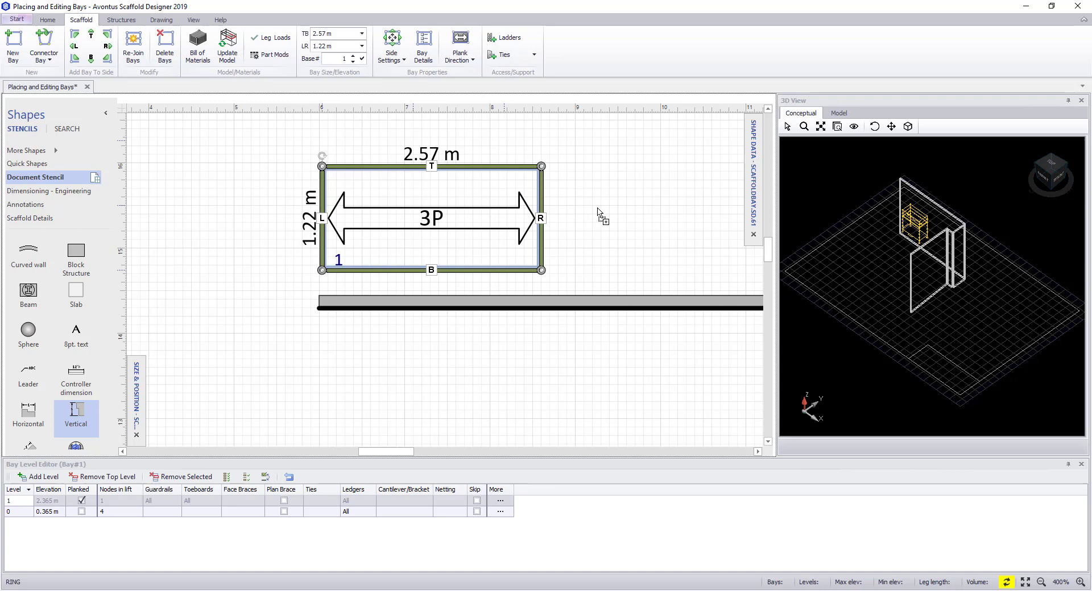
Add two more levels to the bay, giving it levels 0 to 3.
scroll(446, 194, "down", 5, "ctrl")
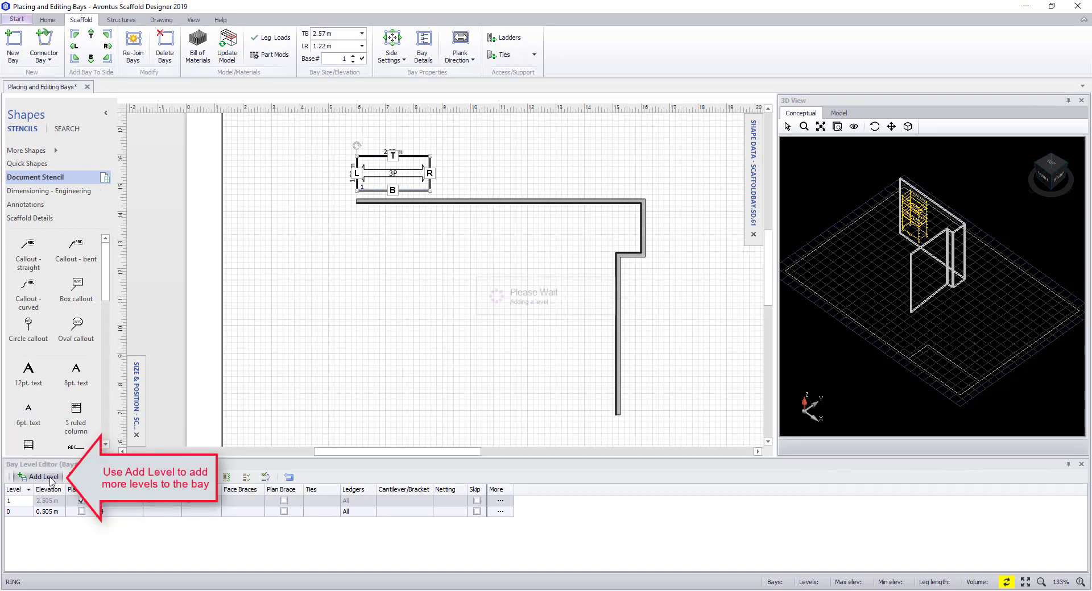
left_click(50, 481)
left_click(50, 481)
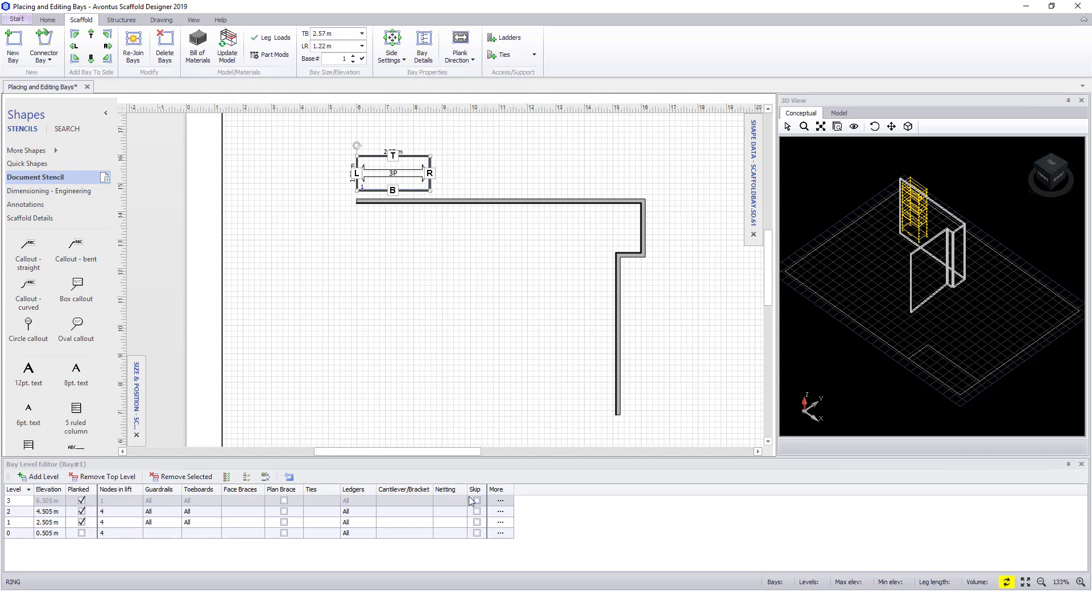
Remove the guardrails and toeboards from the bay's B side, keeping them on sides T, L and R.
left_click(401, 60)
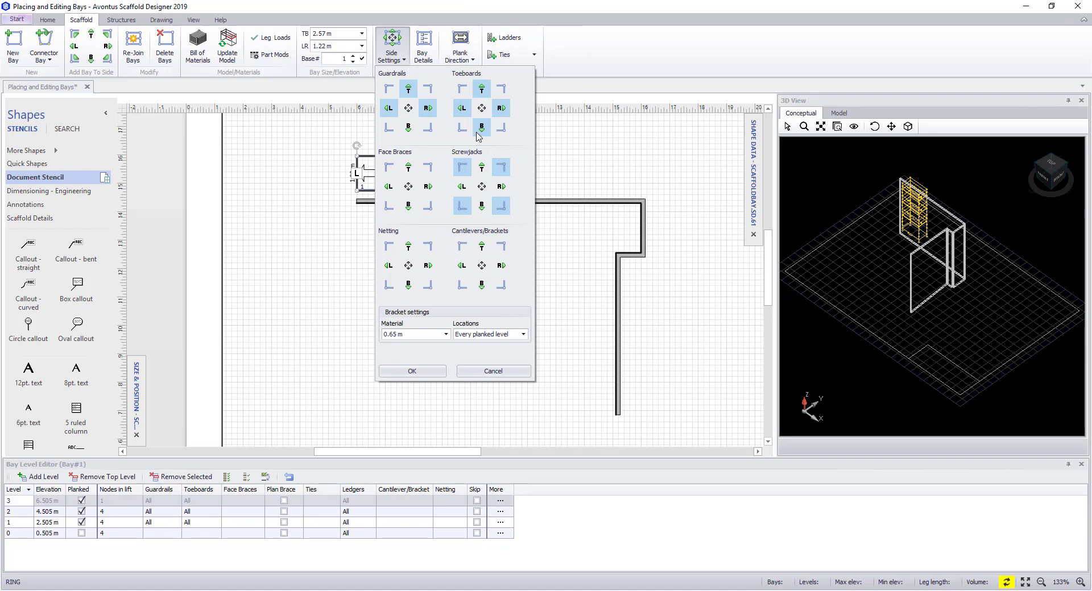
left_click(431, 373)
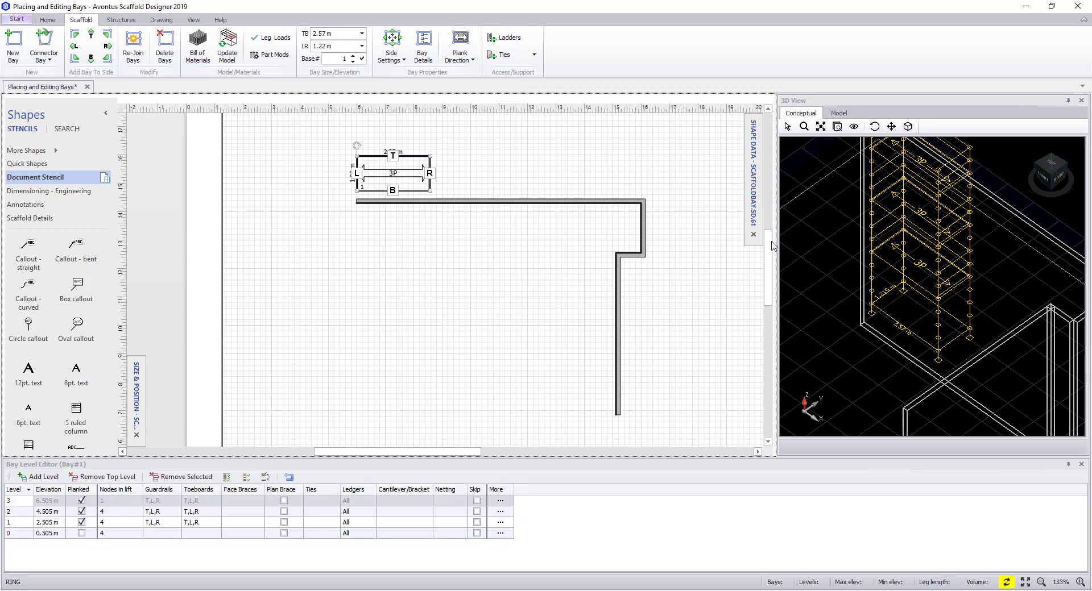
Review the bay's general, side and vertical details, including elevations, guardrail types and base settings.
left_click(423, 50)
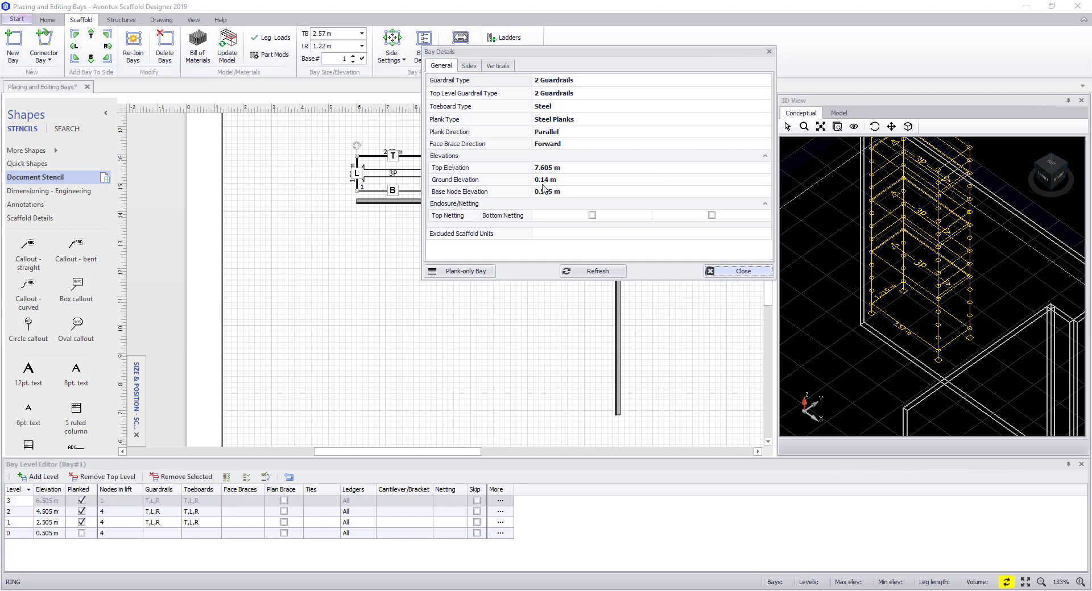
left_click(467, 67)
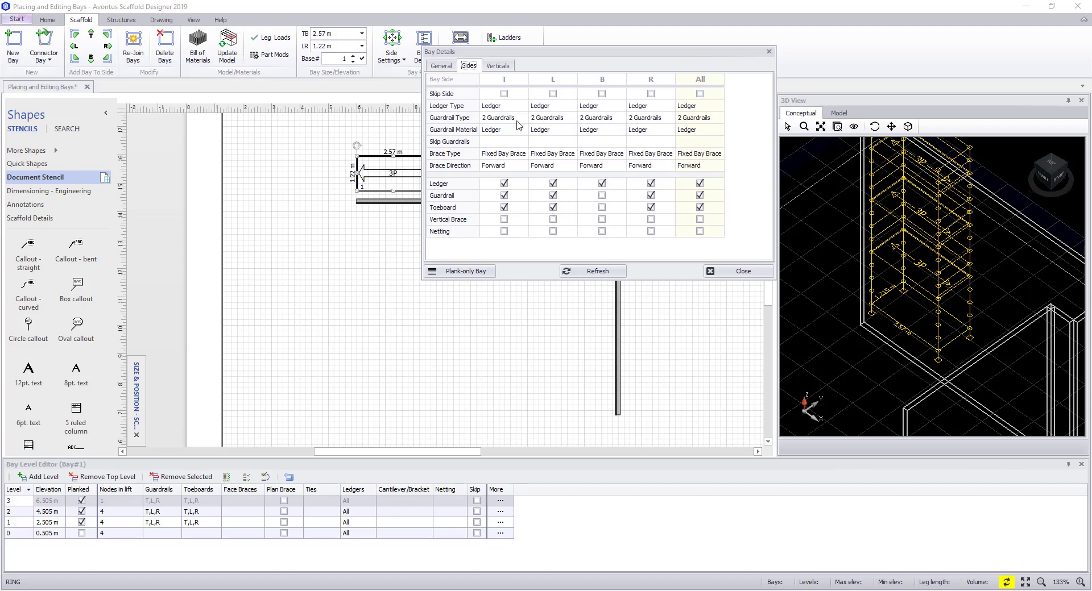
left_click(499, 67)
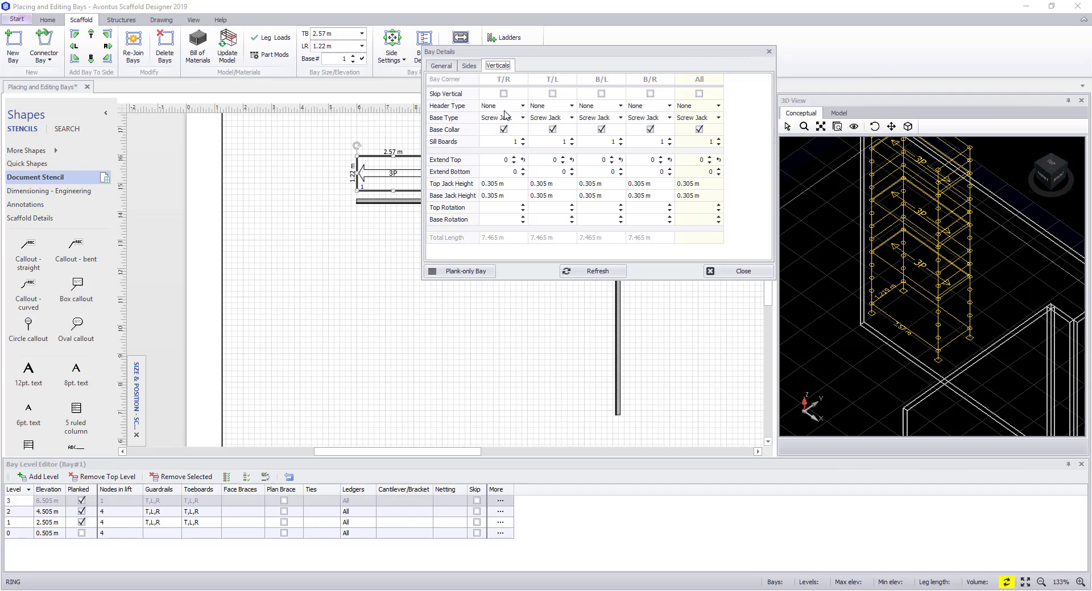
left_click(726, 277)
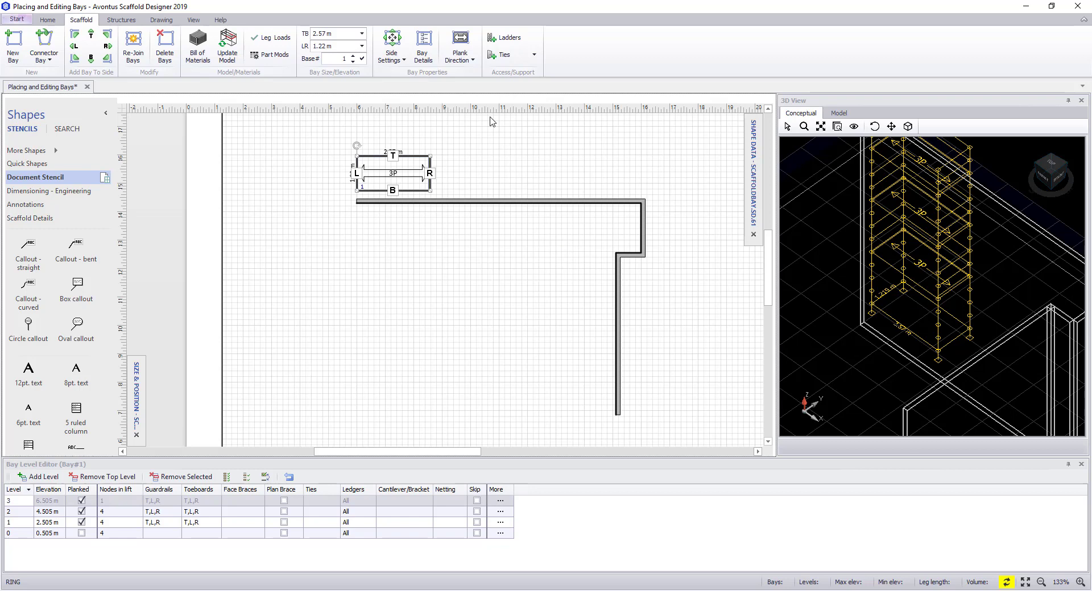
Rotate the bay's planks by 90 degrees and turn them back to their original direction.
left_click(461, 45)
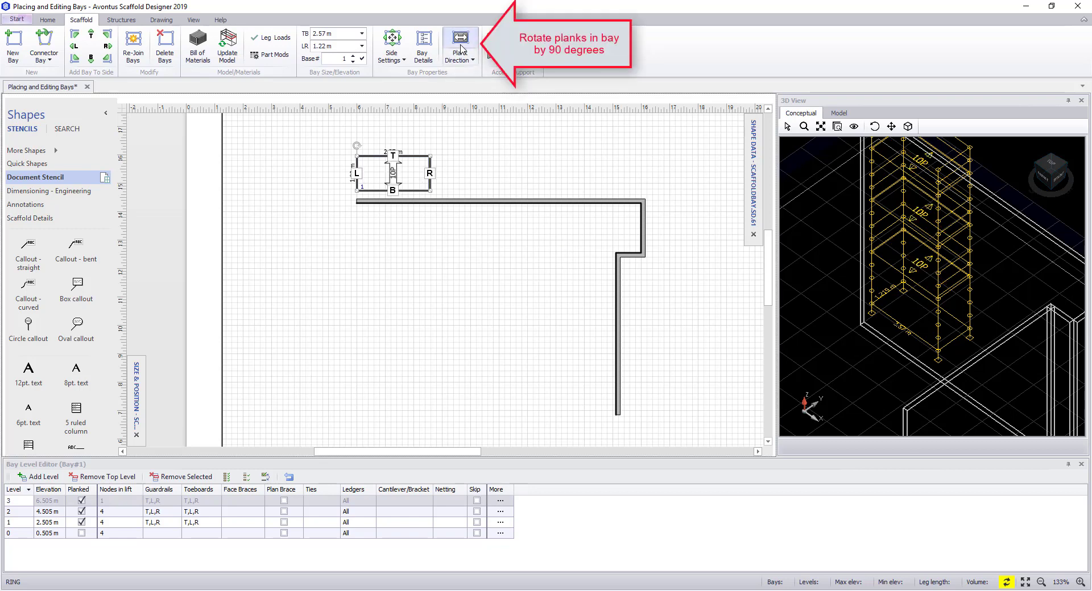
left_click(460, 48)
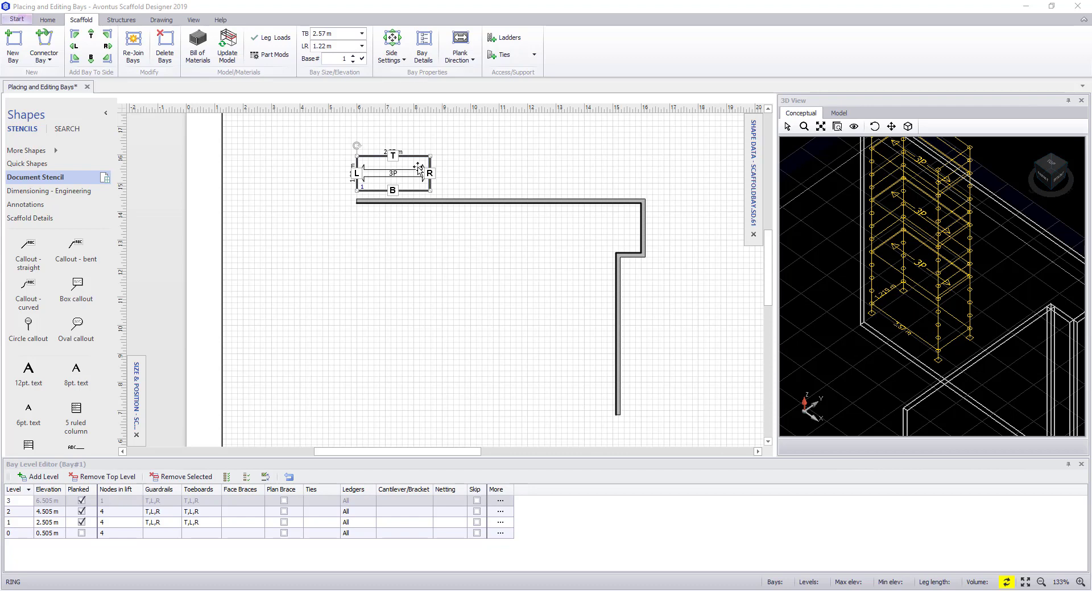
Copy the bay to a spot directly right of the original, along the horizontal wall.
left_click_drag(422, 168, 504, 172, "ctrl")
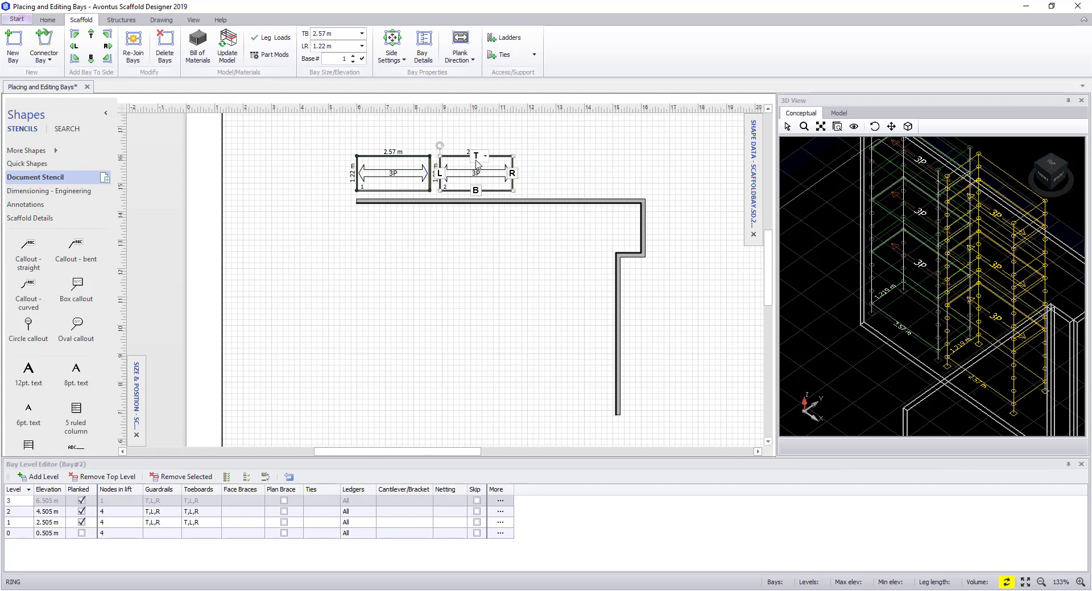
Delete the copied bay and add a new bay directly to side R of the original bay.
left_click(165, 46)
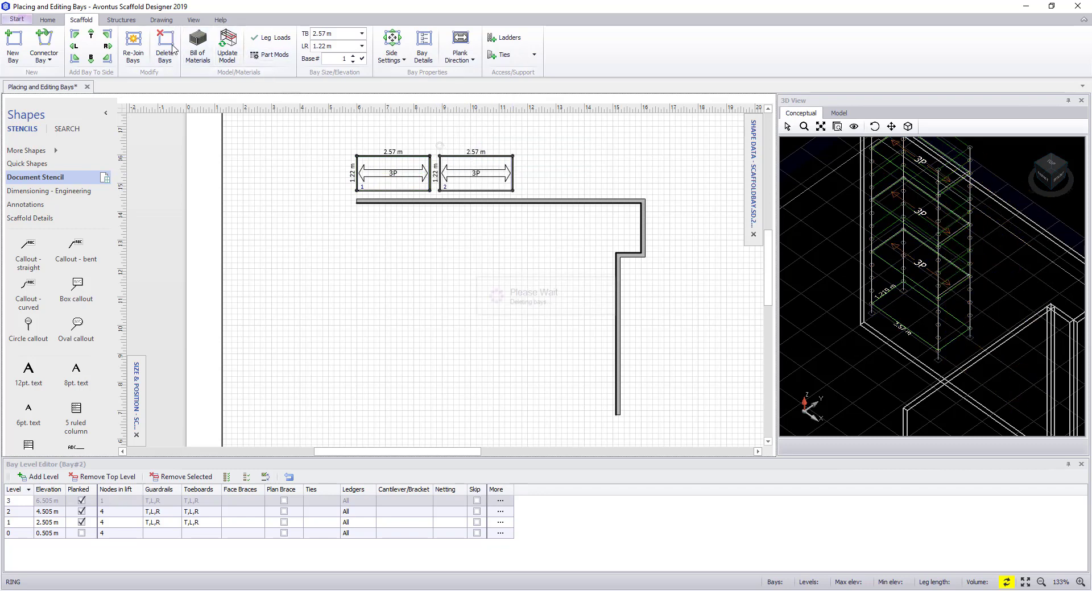
left_click(435, 151)
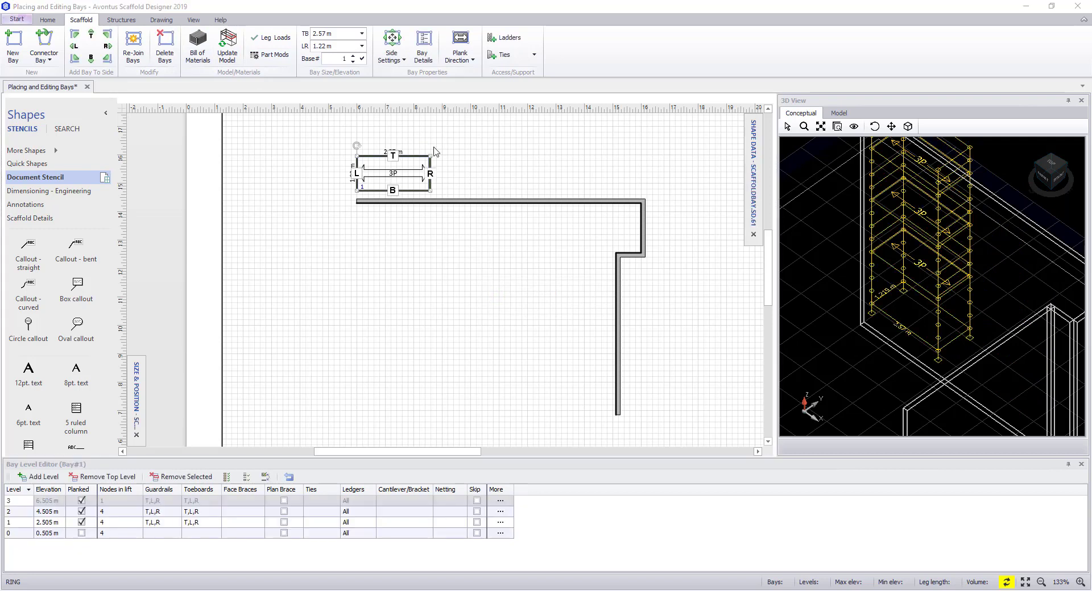
left_click(435, 177)
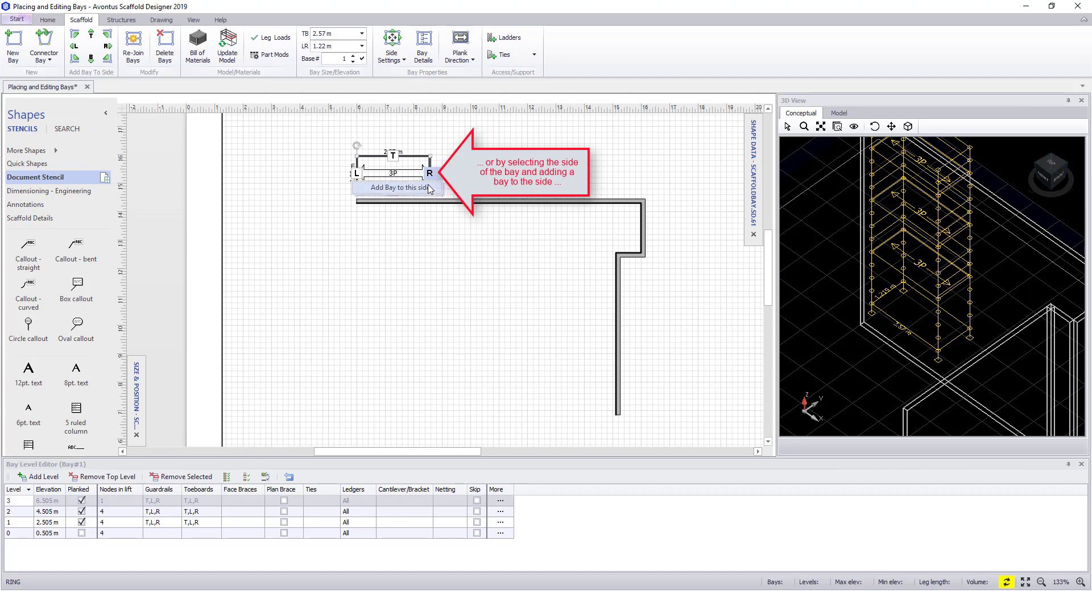
left_click(428, 188)
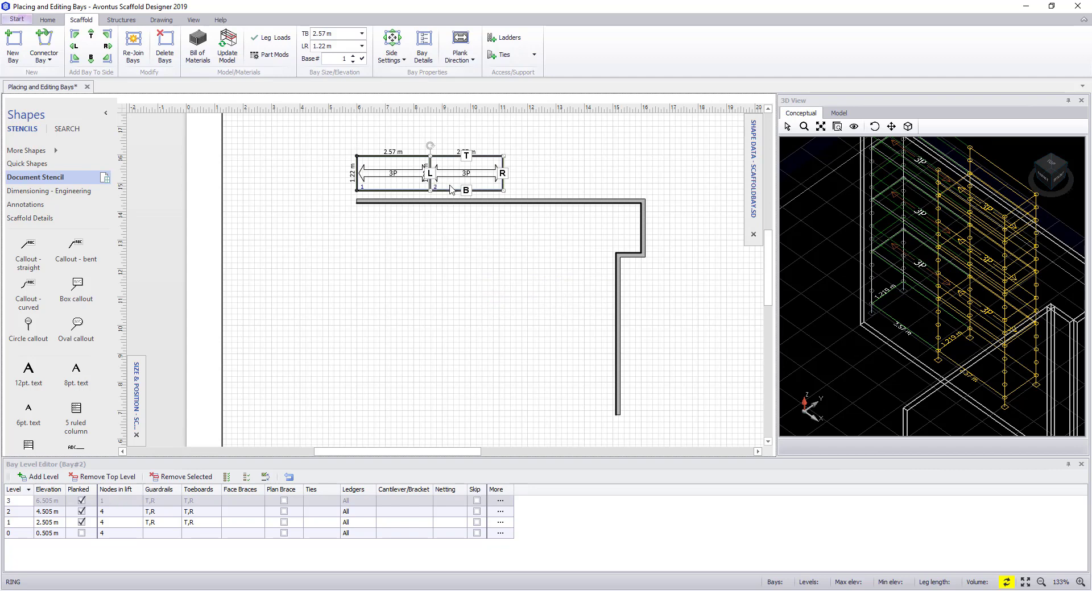
Select both bays together and set their guardrails and toeboards to side T only.
left_click(340, 140)
left_click_drag(340, 140, 514, 222)
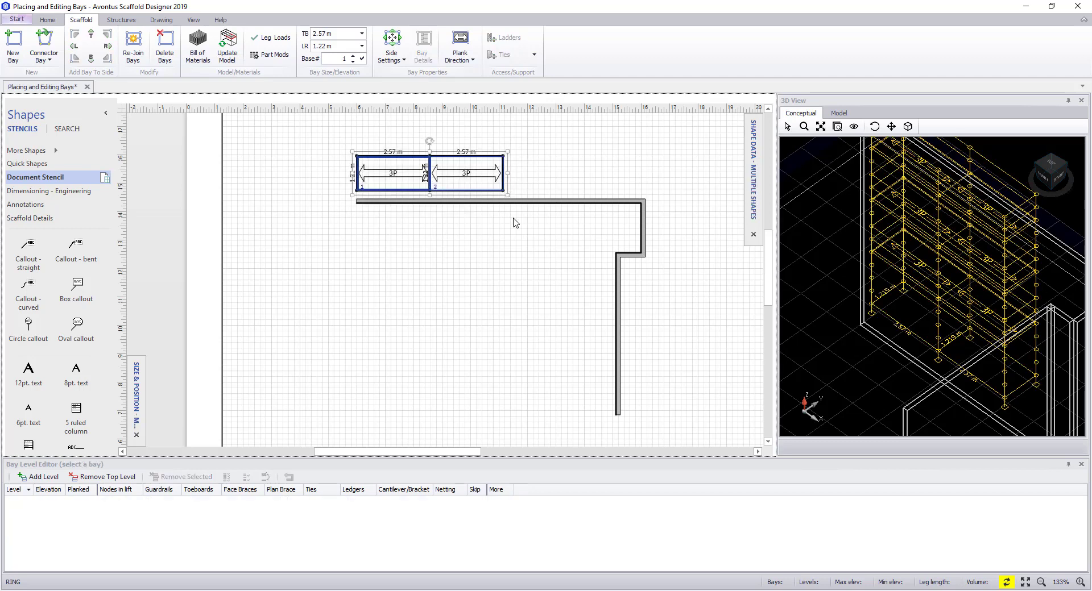
left_click(391, 43)
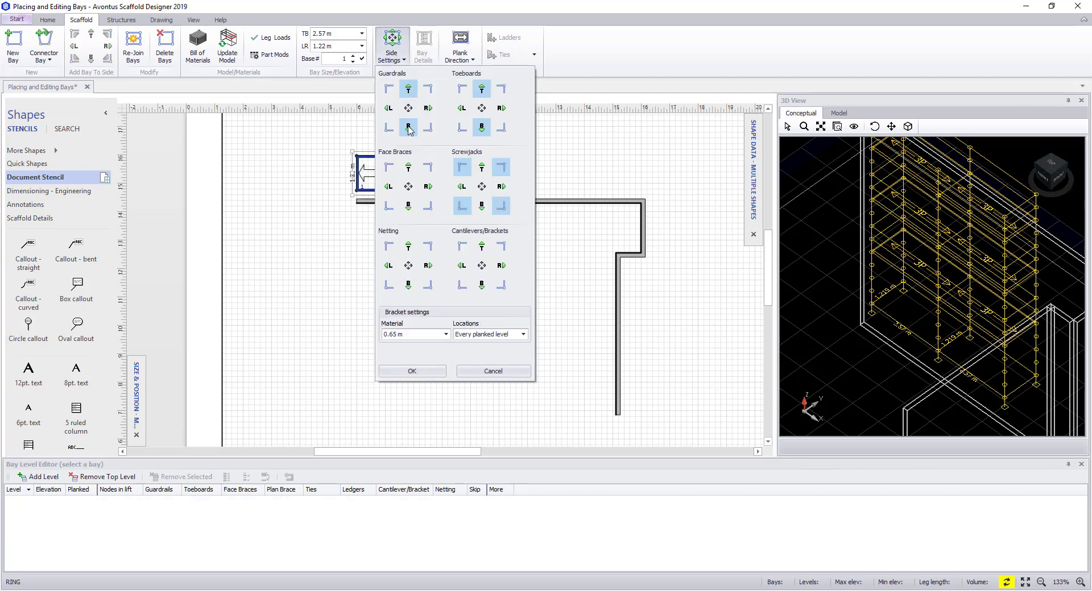
left_click(482, 126)
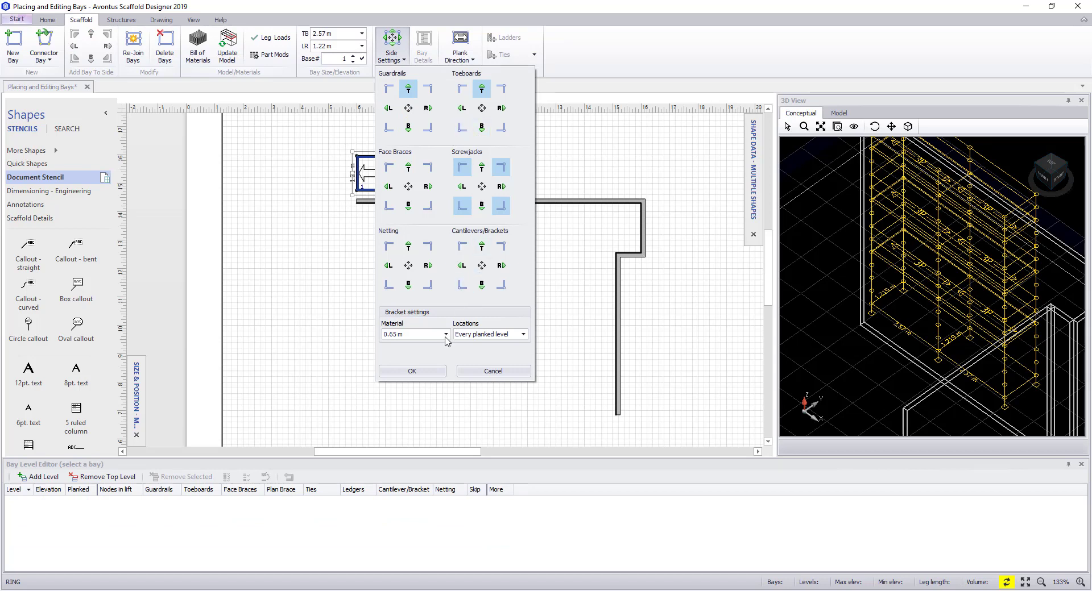
left_click(412, 372)
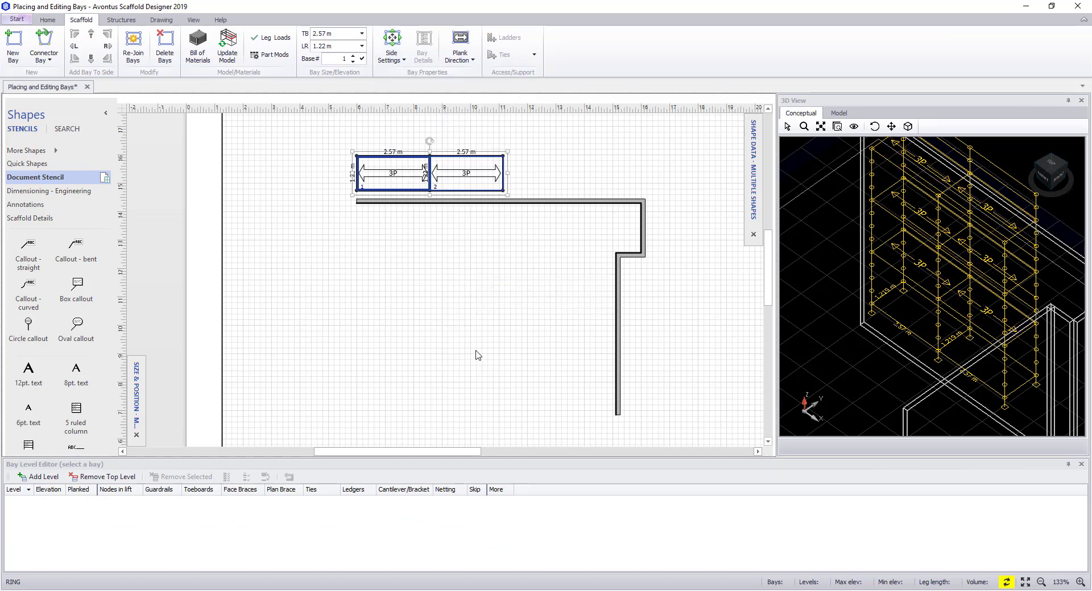
left_click(511, 179)
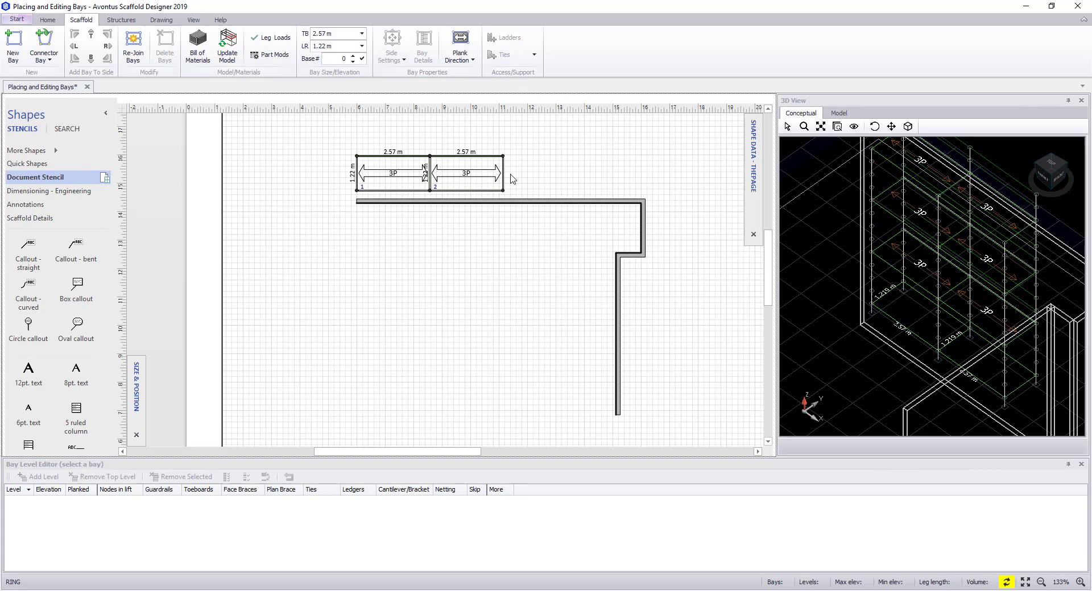
Extend the row along the horizontal wall by adding two more bays in succession from side R of the second bay.
left_click(504, 178)
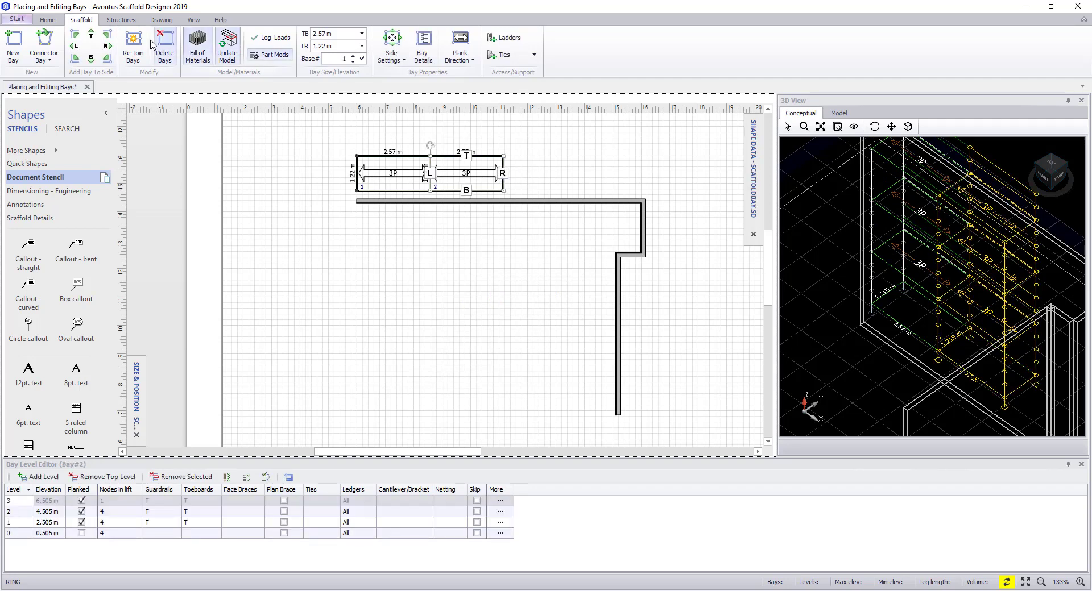
left_click(108, 47)
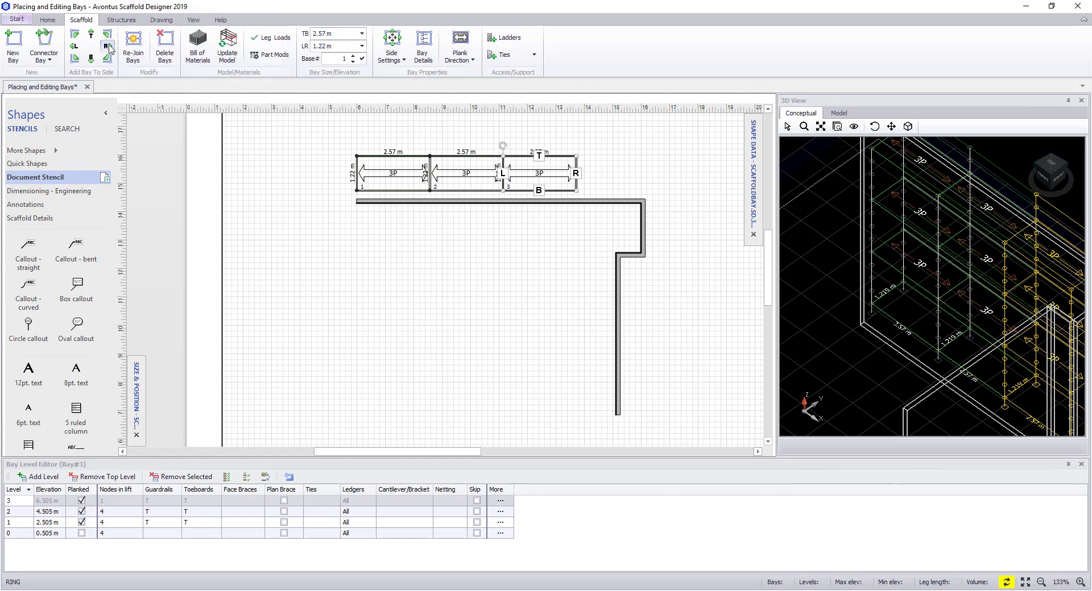
left_click(108, 47)
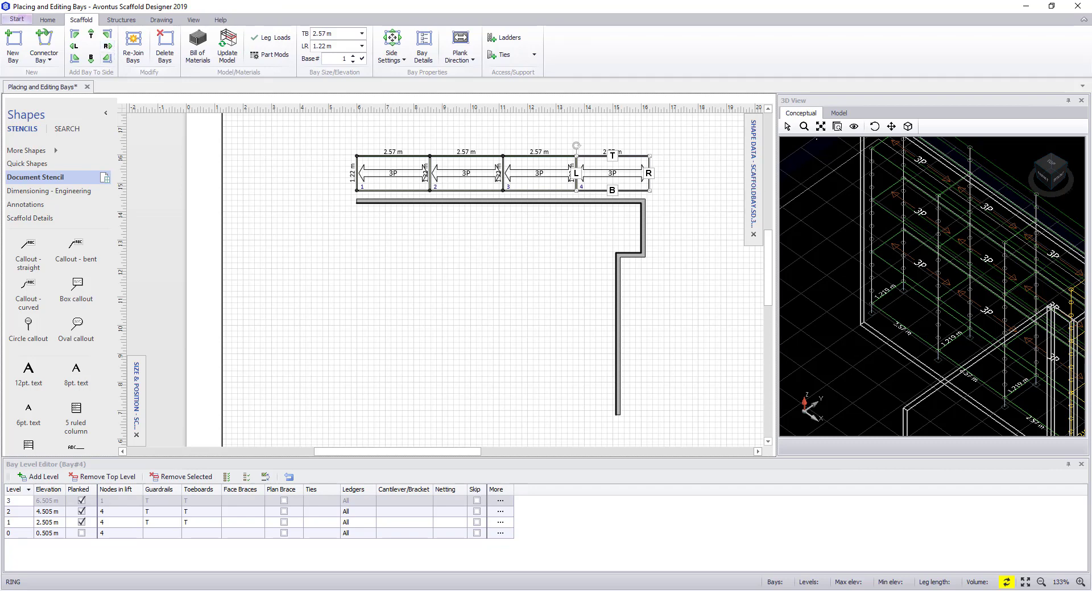
Show the calculated scaffold model of the four-bay row in the 3D view.
left_click(839, 114)
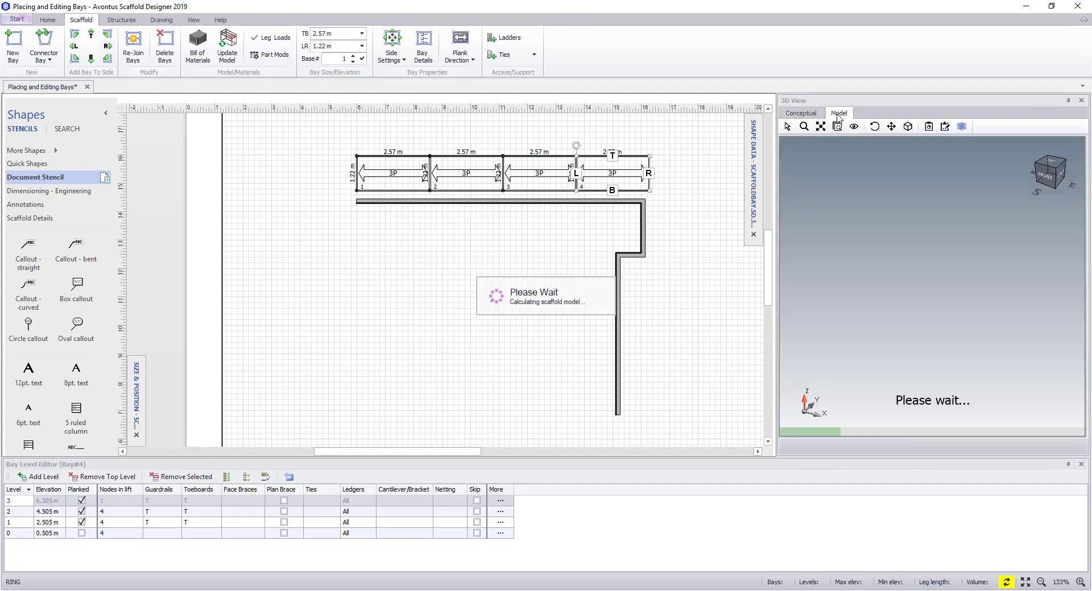